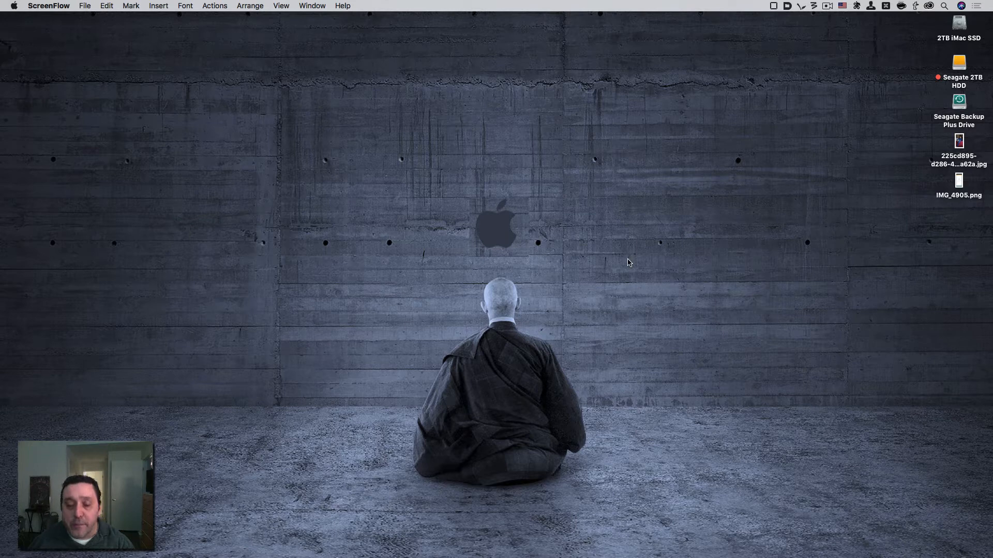
# Launch BetterTouchTool and open its configuration window
pyautogui.hotkey('alt', 'space')
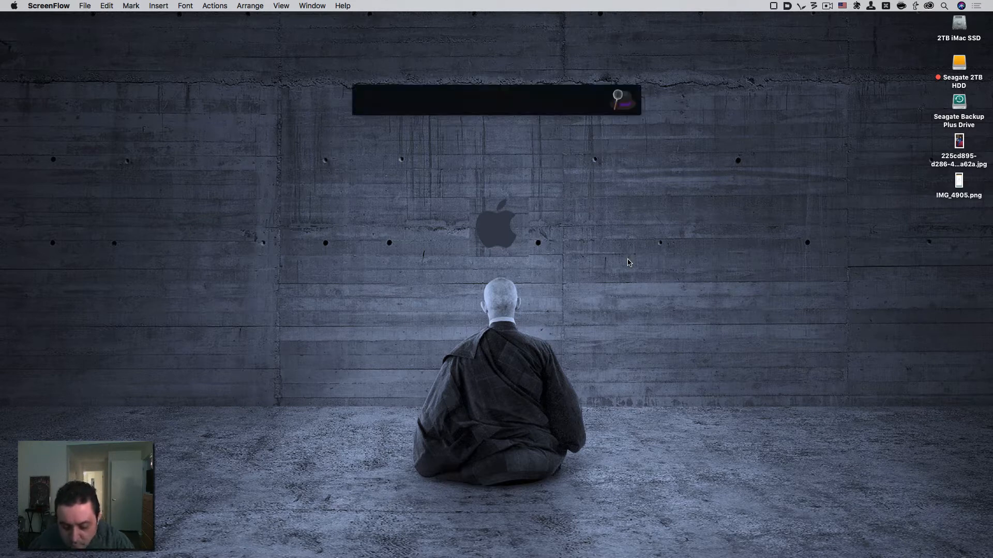
pyautogui.write('bett')
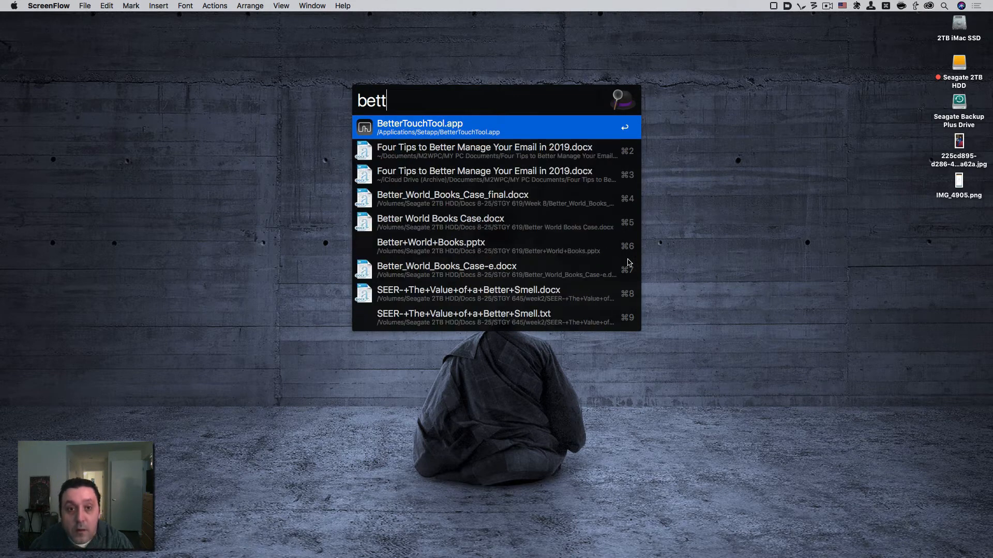
pyautogui.press('Return')
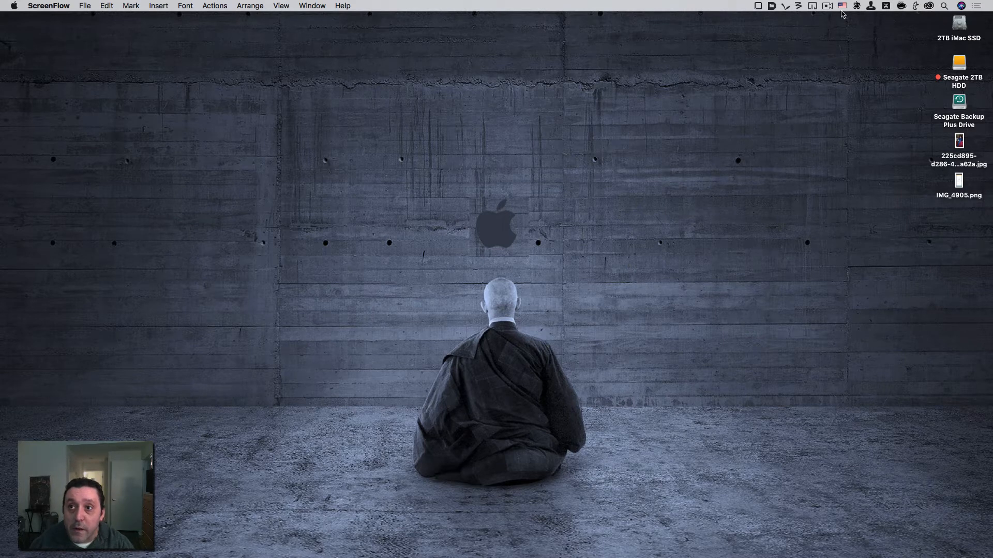
pyautogui.click(812, 6)
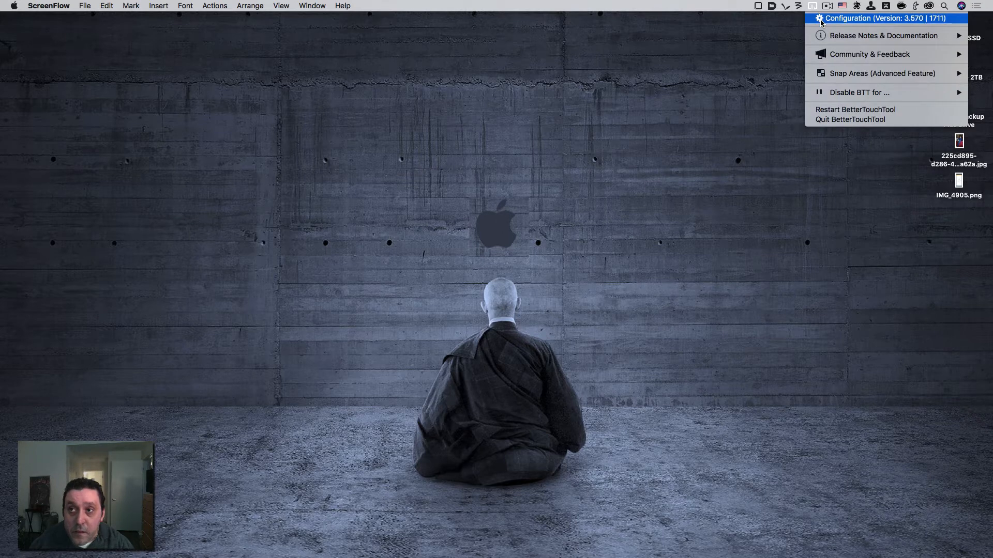
pyautogui.click(821, 19)
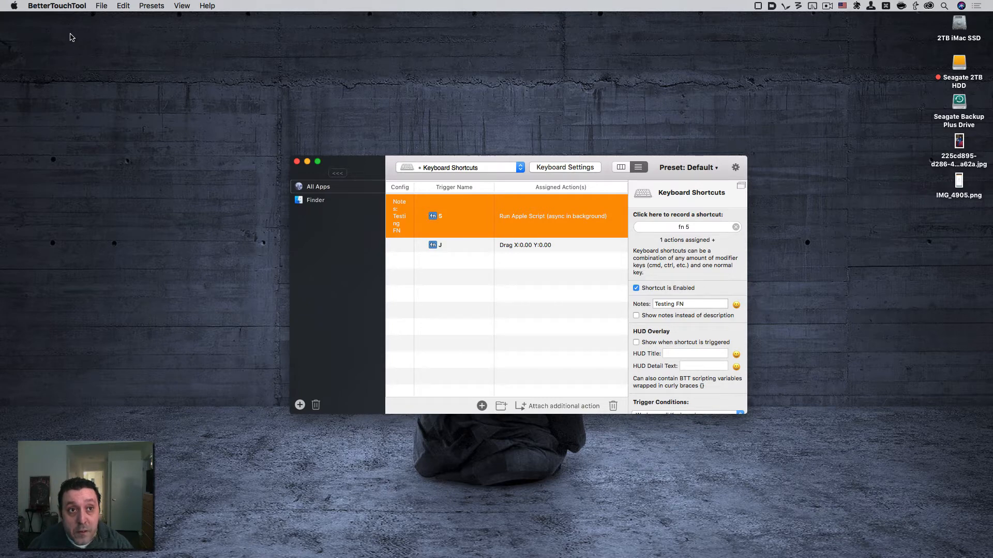
pyautogui.click(15, 6)
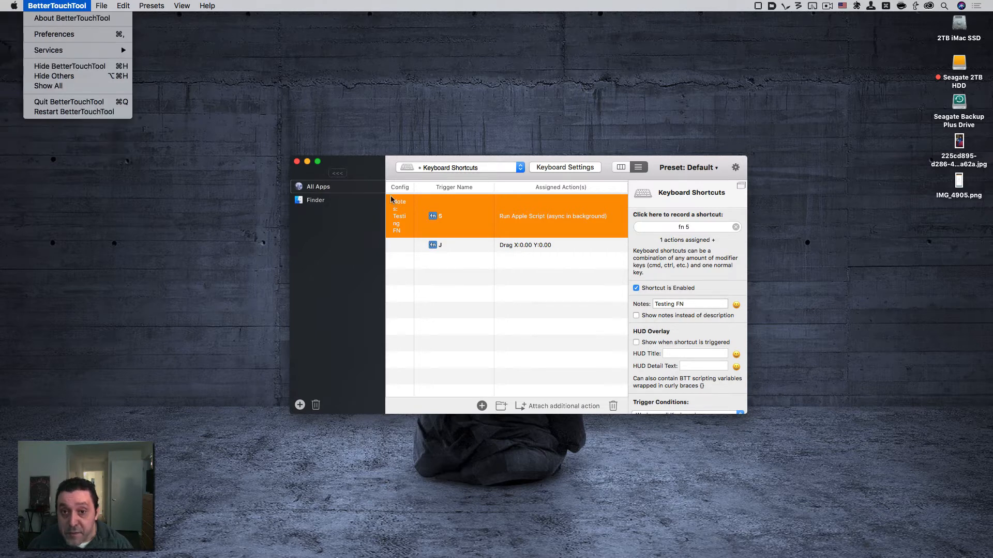
pyautogui.click(514, 278)
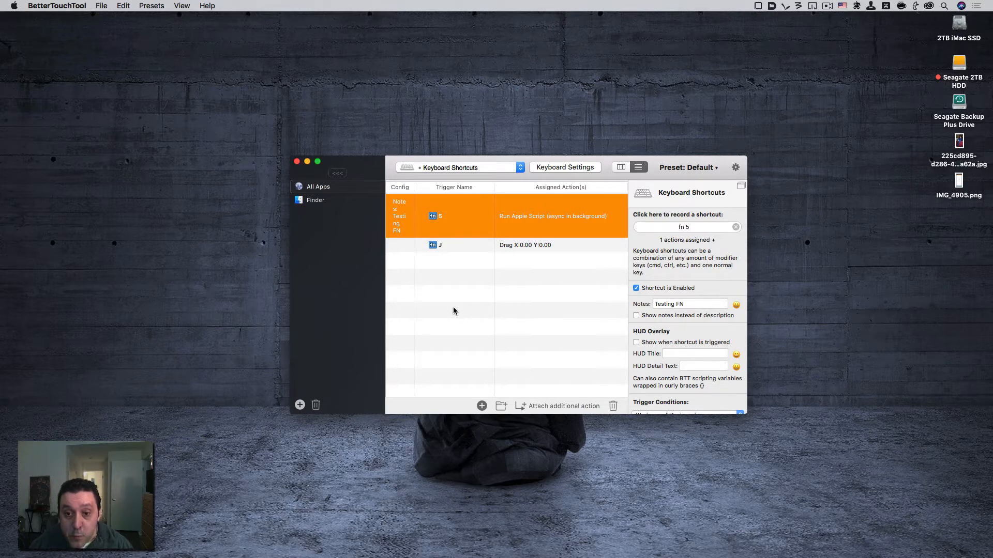
# Add a new keyboard shortcut trigger for all apps and record Option+V as its key combination
pyautogui.click(481, 406)
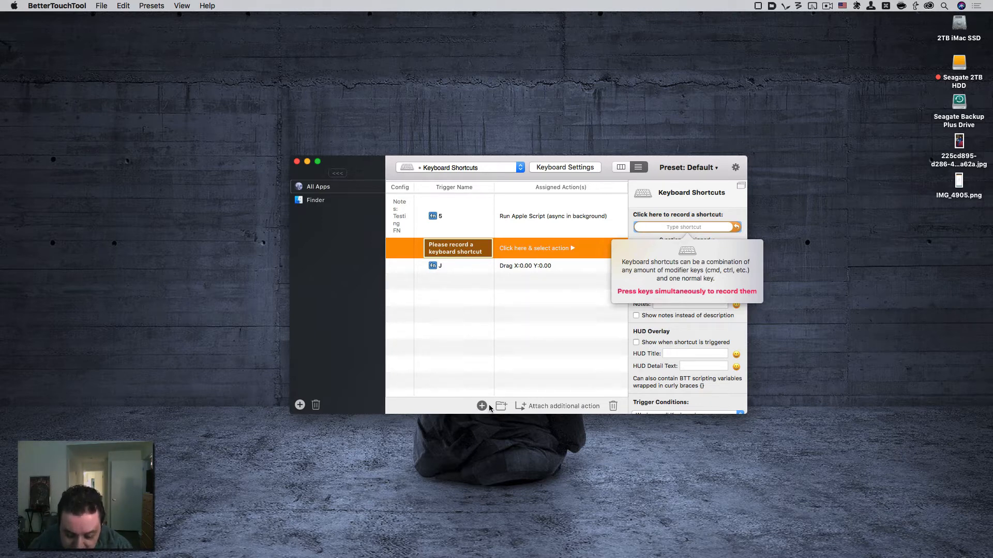
pyautogui.press('alt')
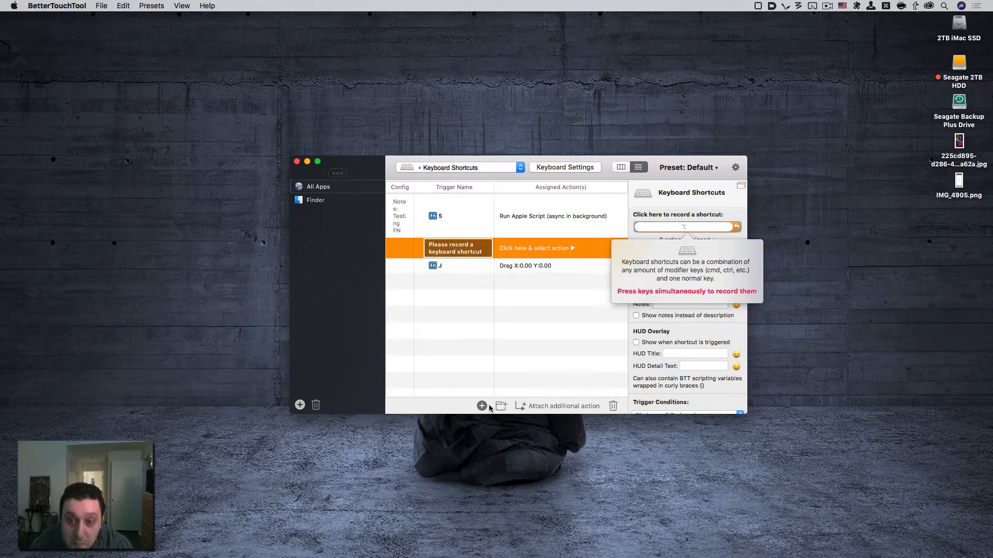
pyautogui.hotkey('alt', 'v')
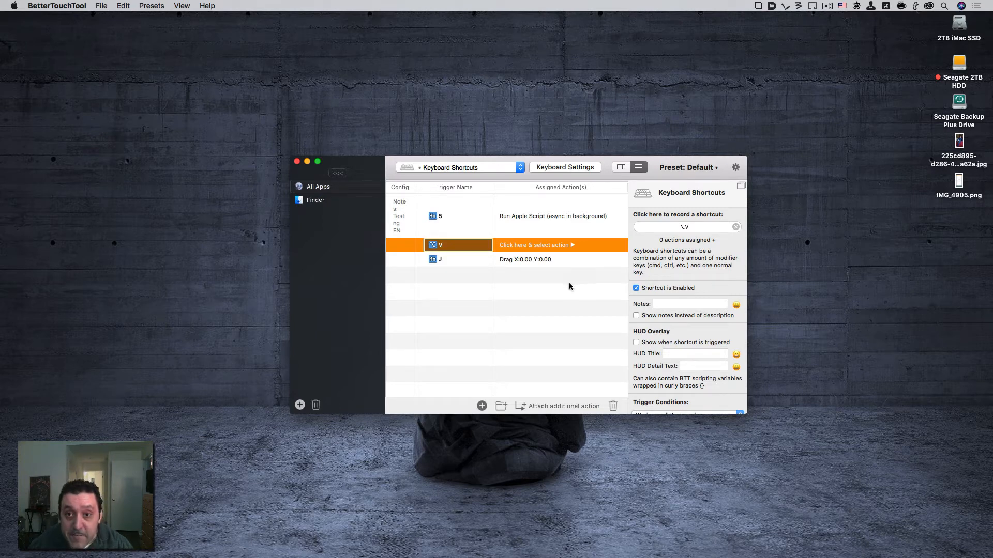
# Search the actions for "mouse" and assign Move Mouse To Position to the Option+V trigger
pyautogui.click(551, 248)
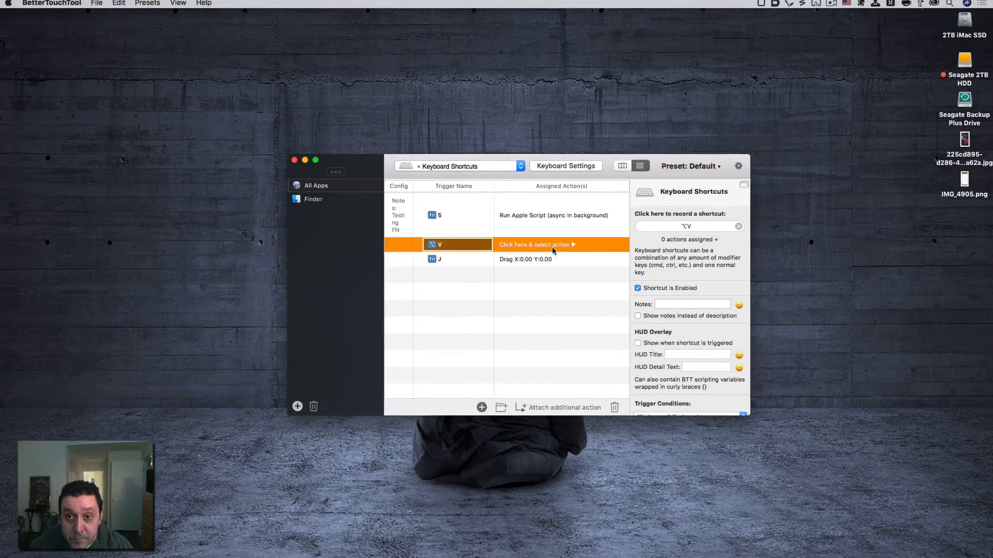
pyautogui.click(563, 241)
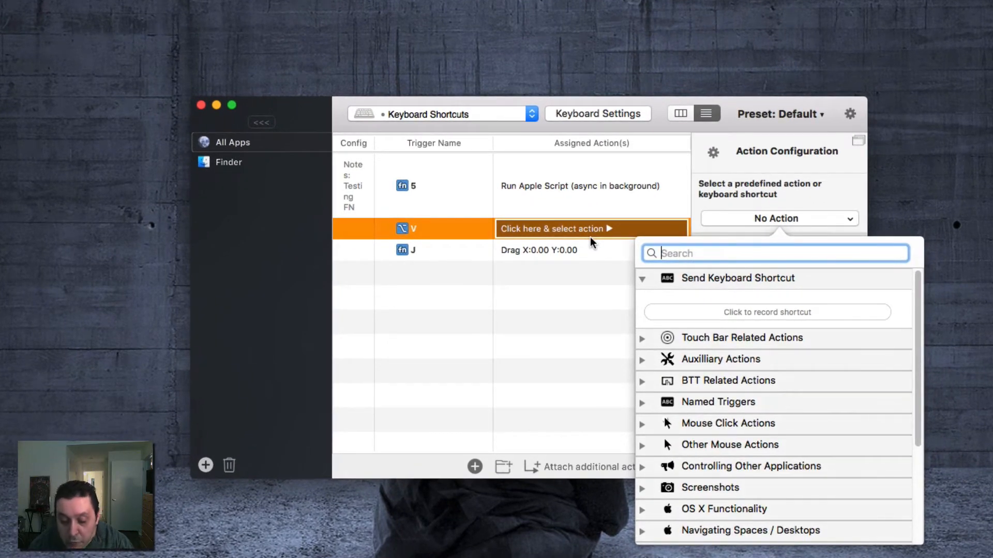
pyautogui.write('mo')
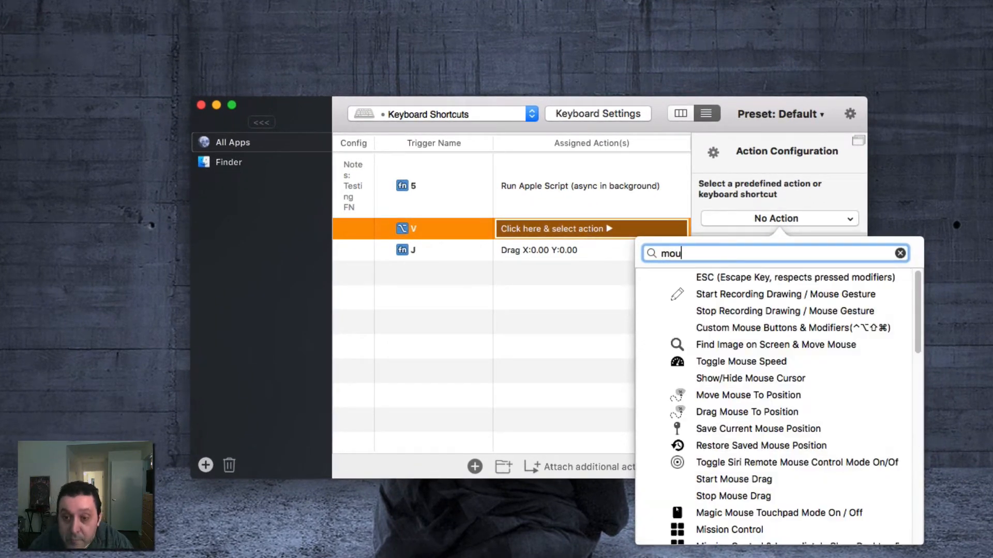
pyautogui.write('u')
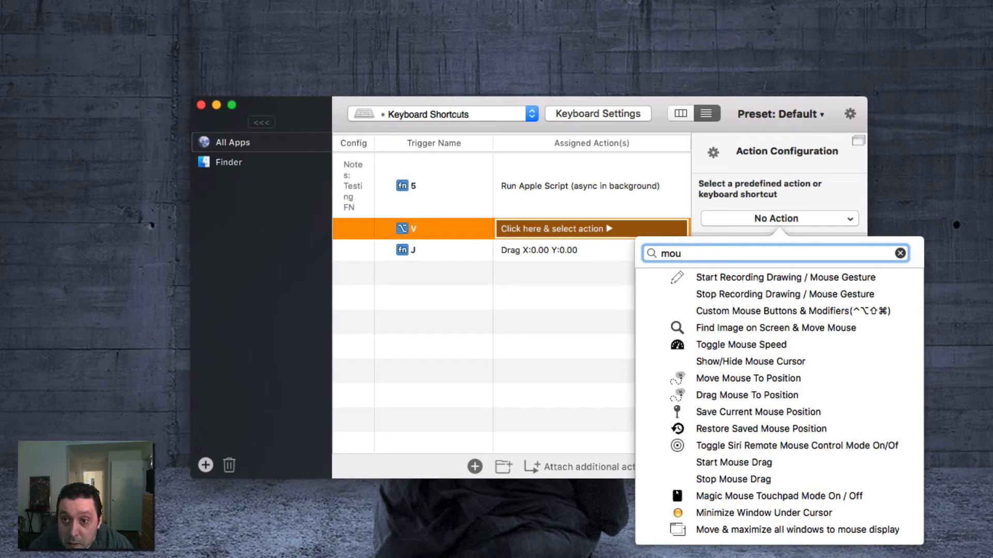
pyautogui.write('s')
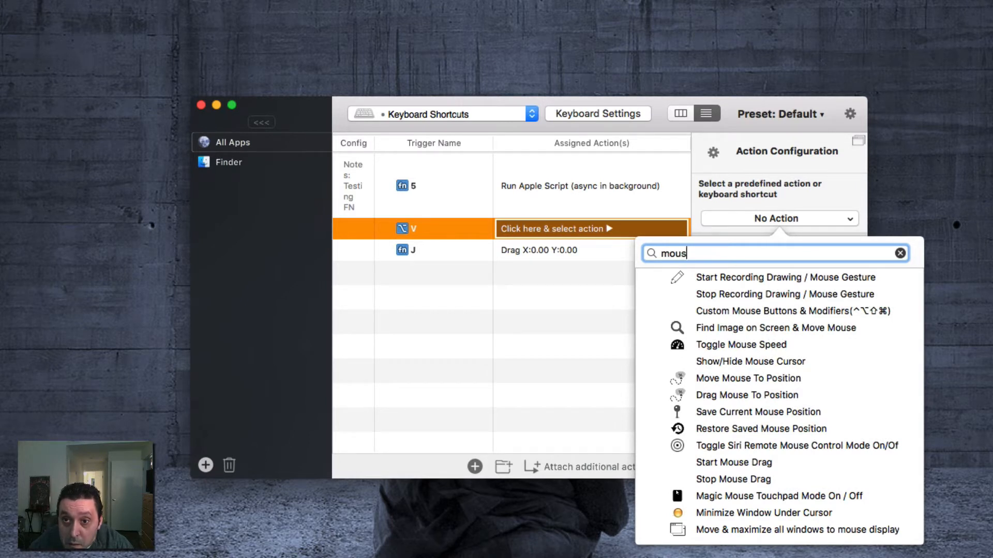
pyautogui.write('e')
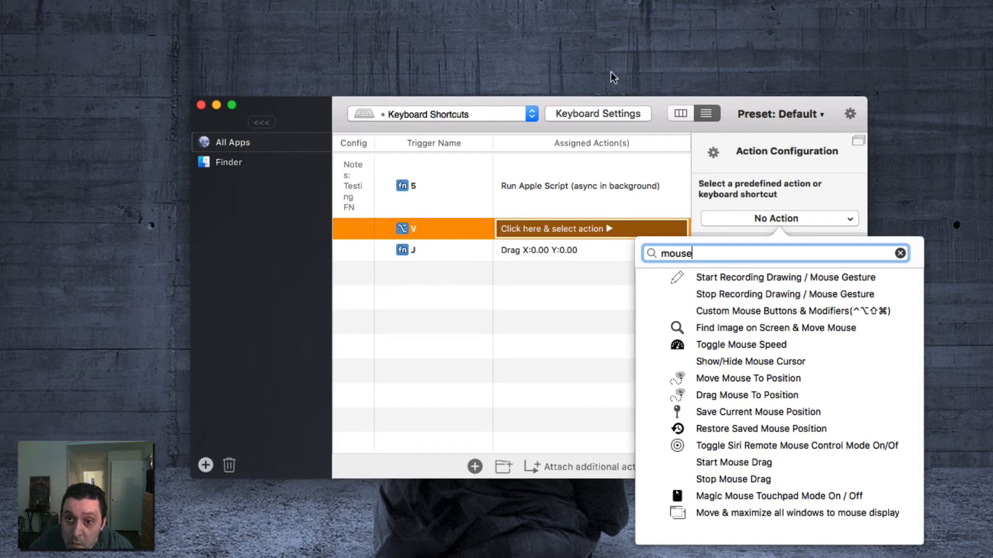
pyautogui.click(740, 377)
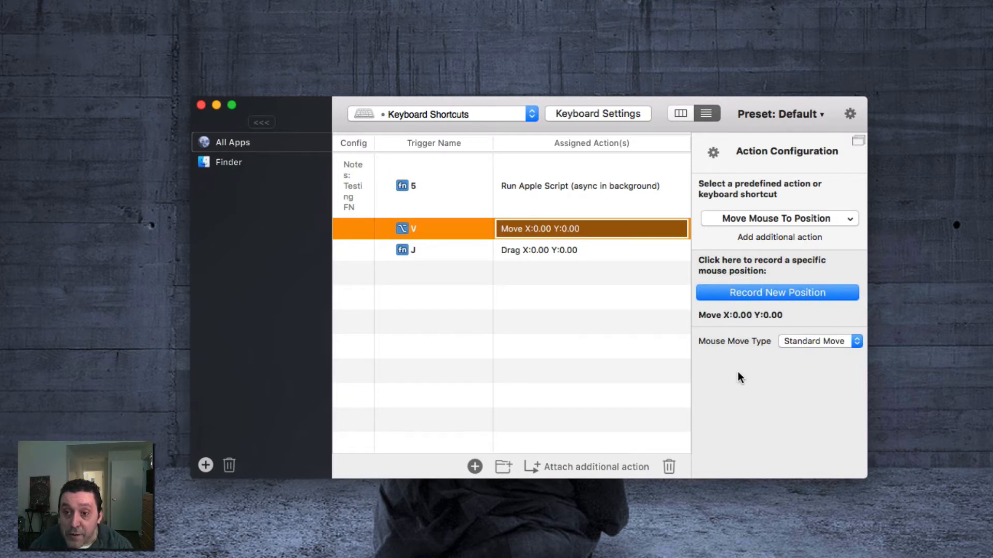
# Use Standard Move and record the Apple menu's position (X 23.57, Y 7.67) with the Global position anchor, then save it
pyautogui.click(810, 343)
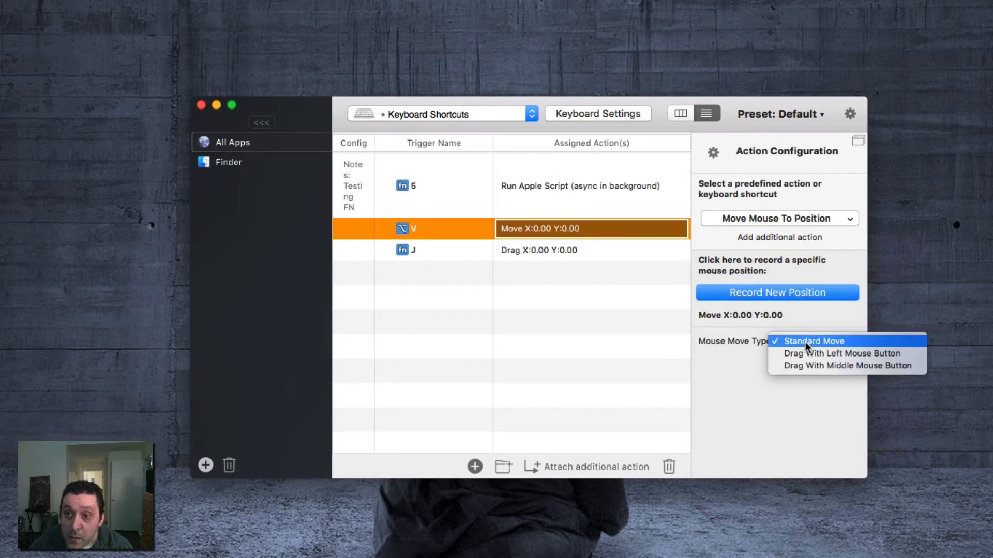
pyautogui.click(805, 342)
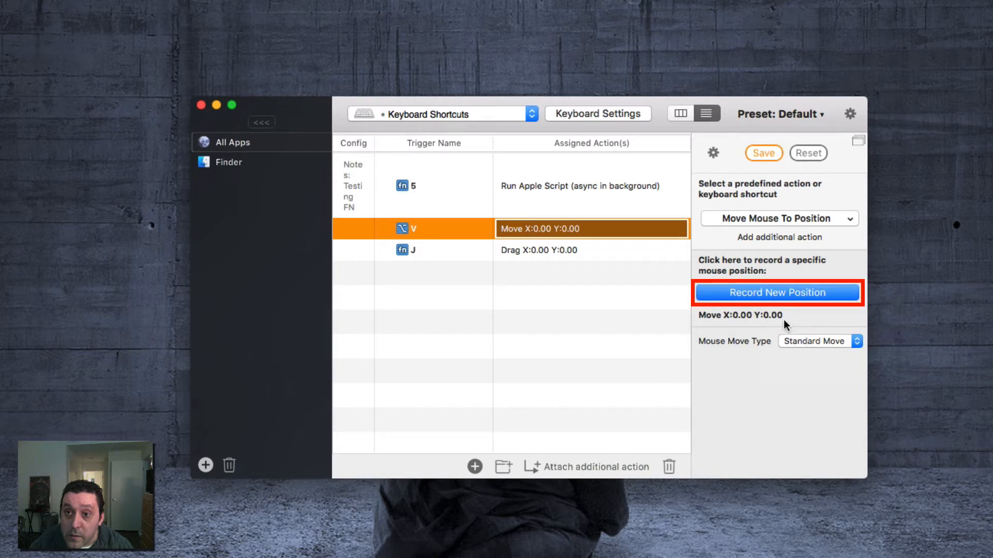
pyautogui.click(767, 292)
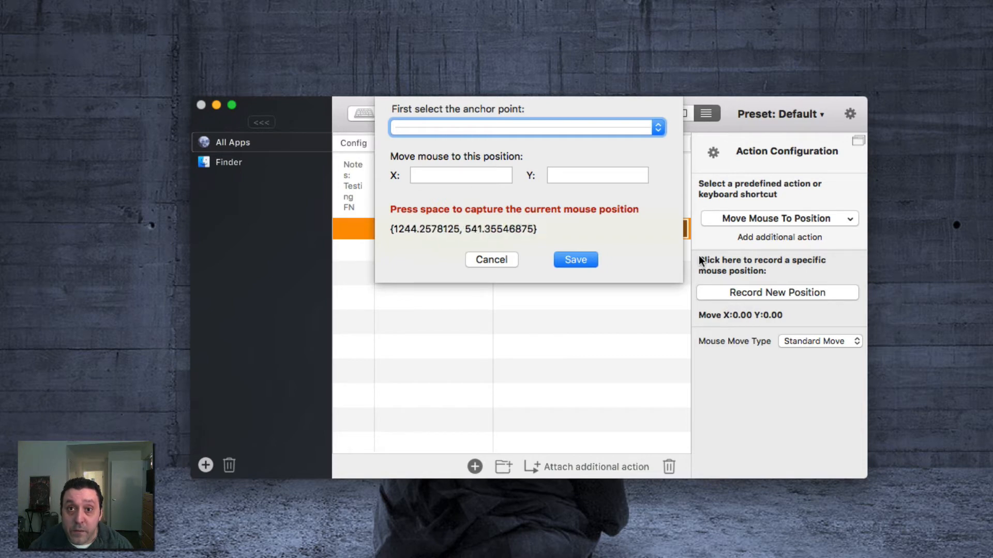
pyautogui.click(581, 131)
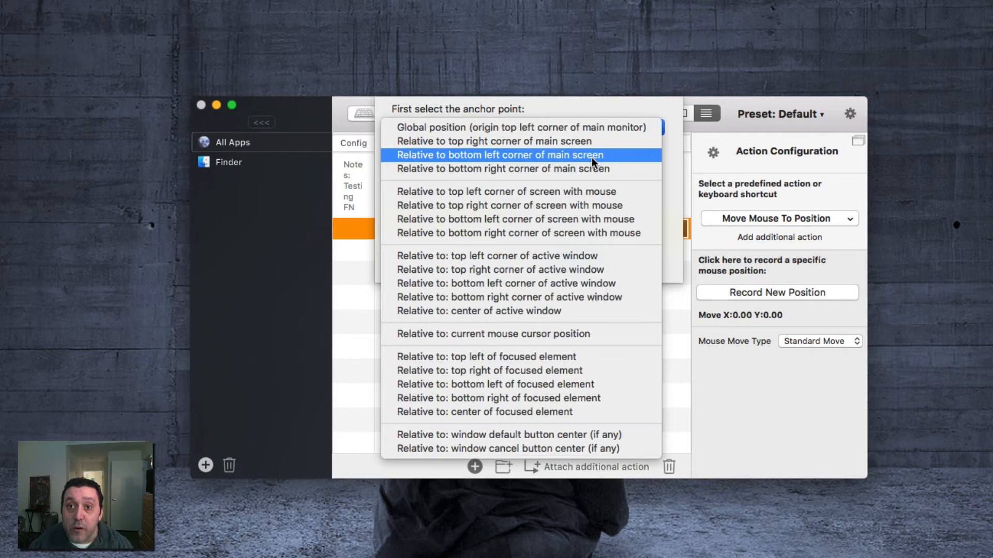
pyautogui.click(595, 197)
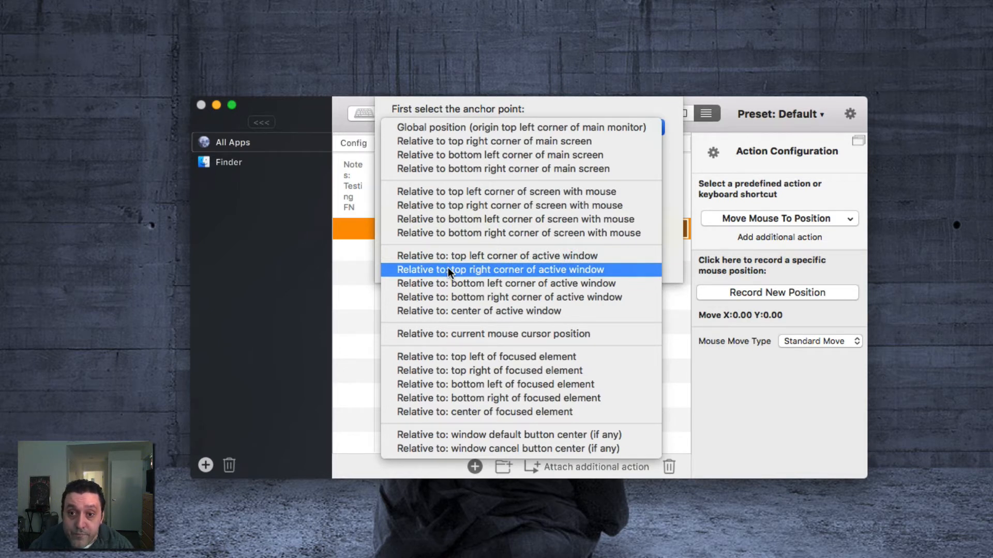
pyautogui.click(458, 126)
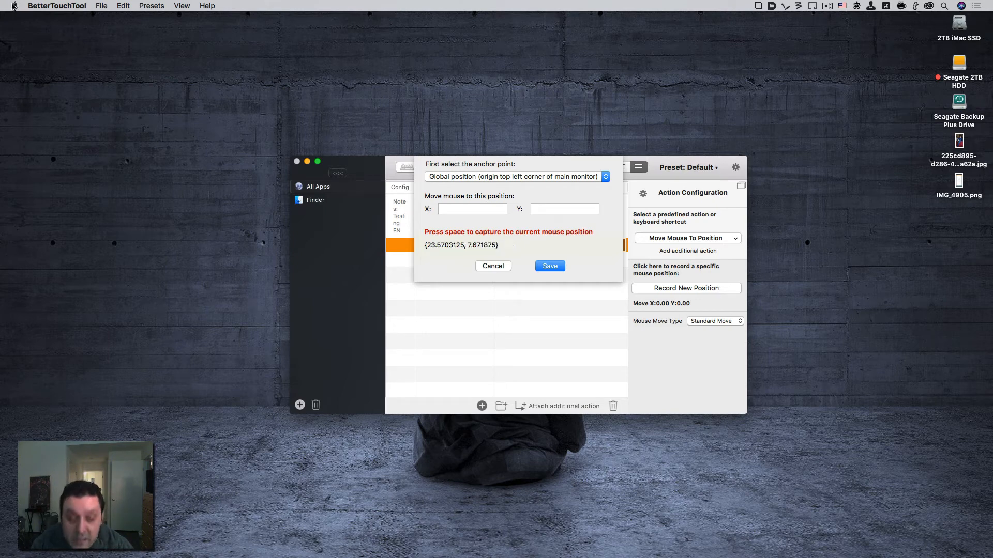
pyautogui.press('space')
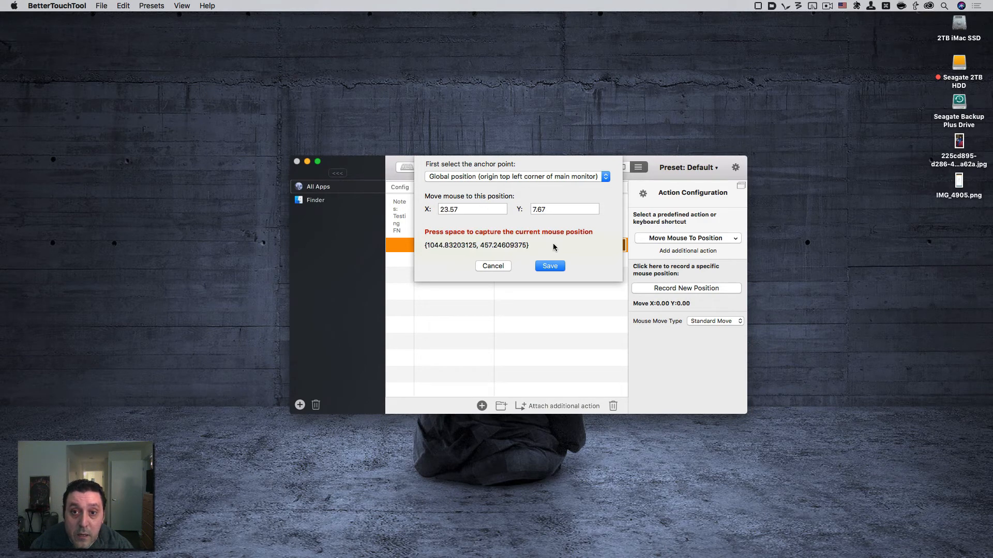
pyautogui.click(549, 265)
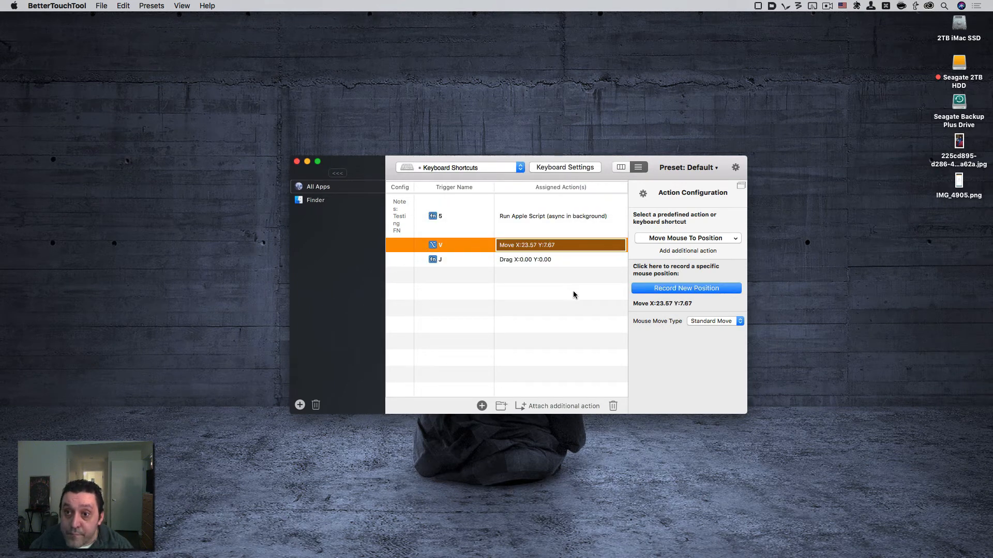
pyautogui.click(735, 239)
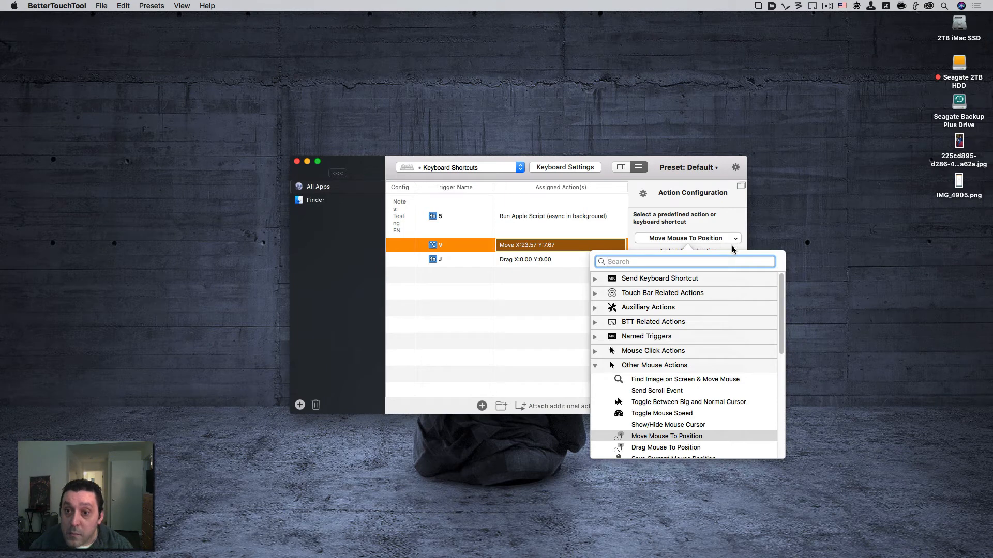
pyautogui.click(661, 353)
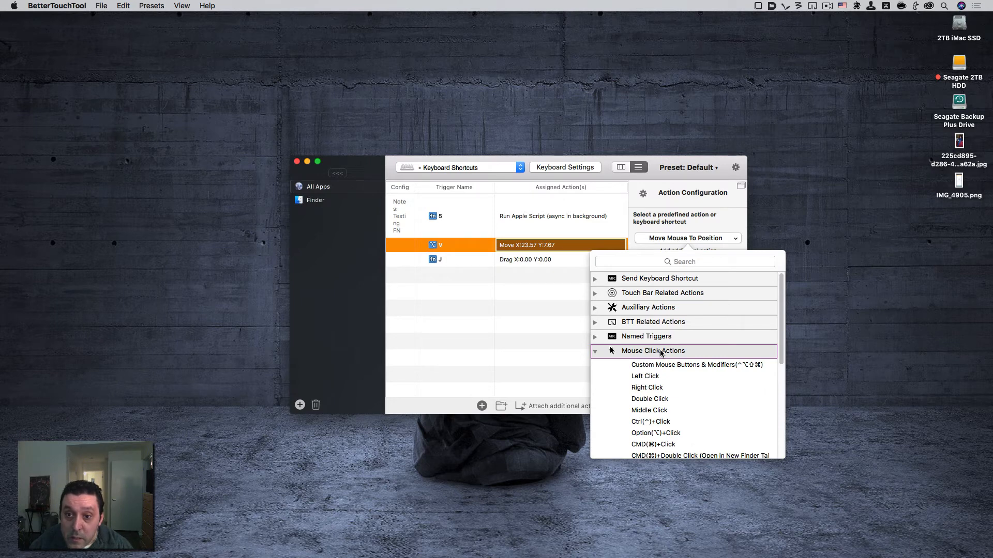
pyautogui.click(655, 377)
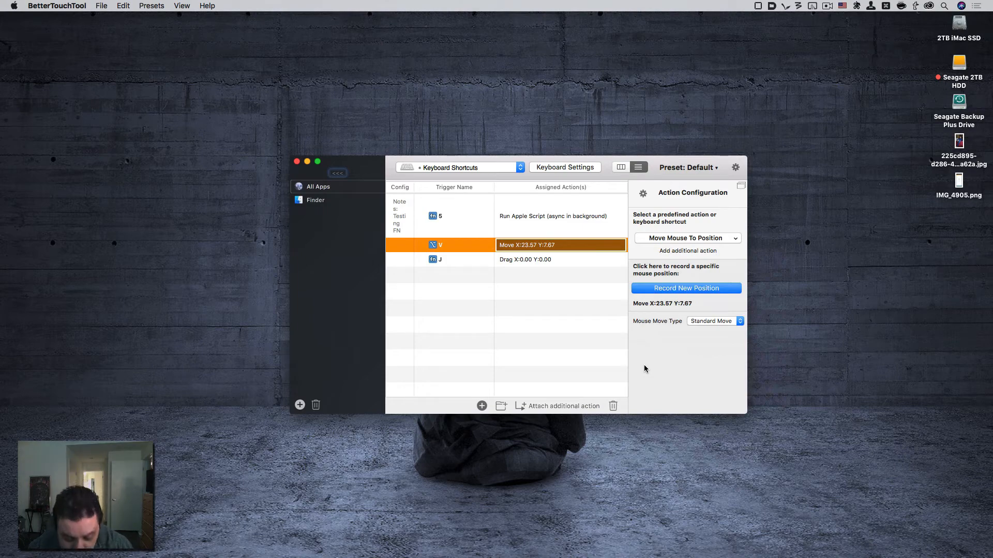
# Test the Option+V shortcut's mouse move to the Apple menu
pyautogui.hotkey('alt', 'v')
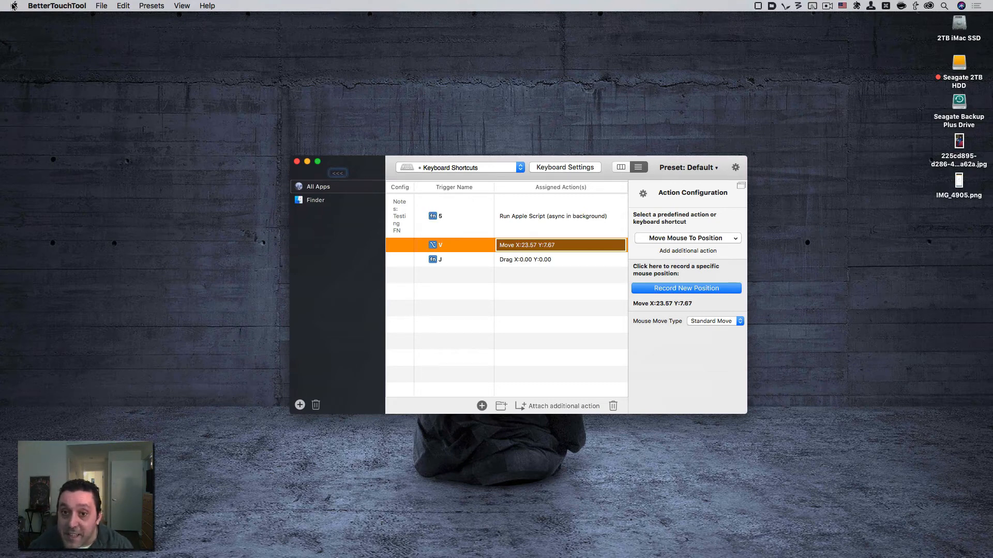
# Attach Left Click from the mouse click actions as an additional second action on the Option+V trigger
pyautogui.doubleClick(562, 246)
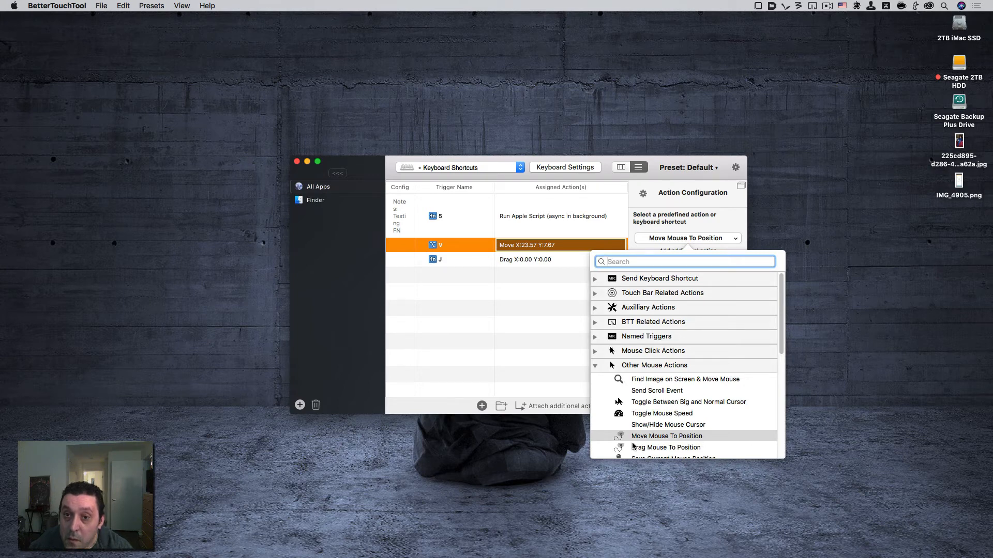
pyautogui.click(532, 380)
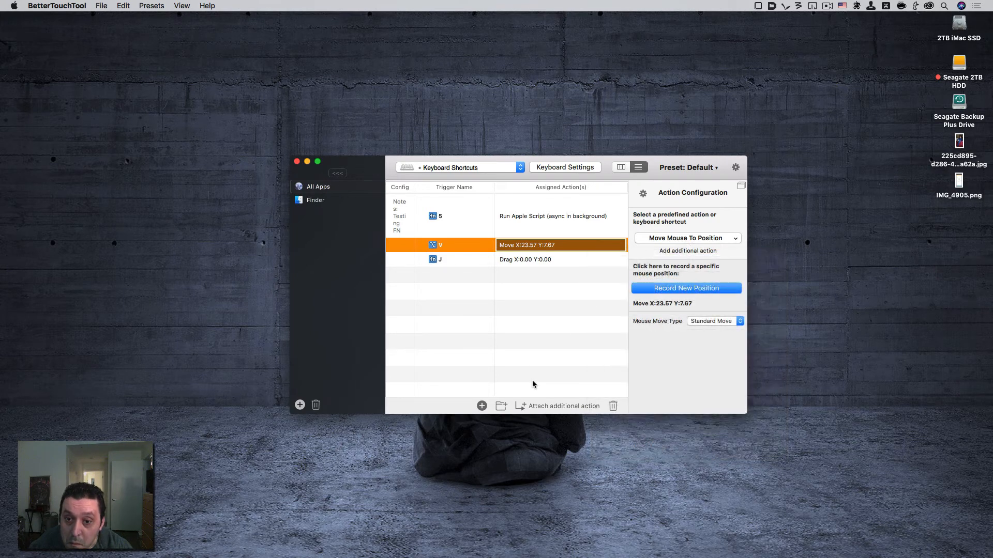
pyautogui.click(520, 407)
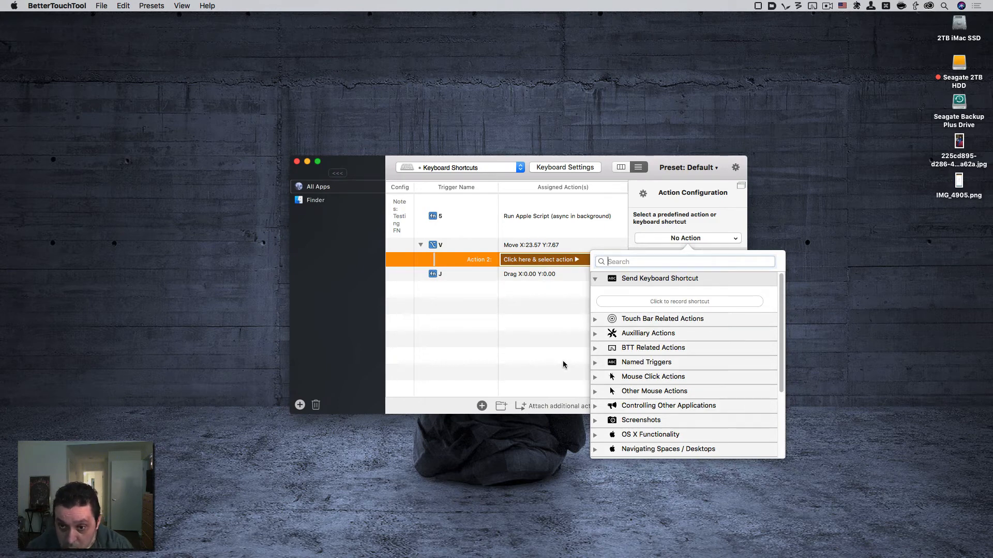
pyautogui.click(630, 380)
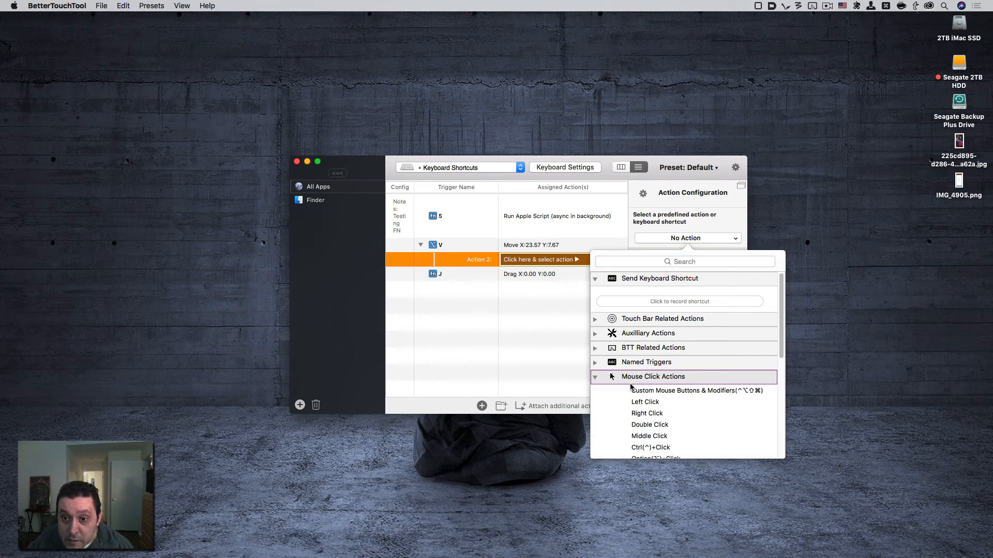
pyautogui.click(640, 402)
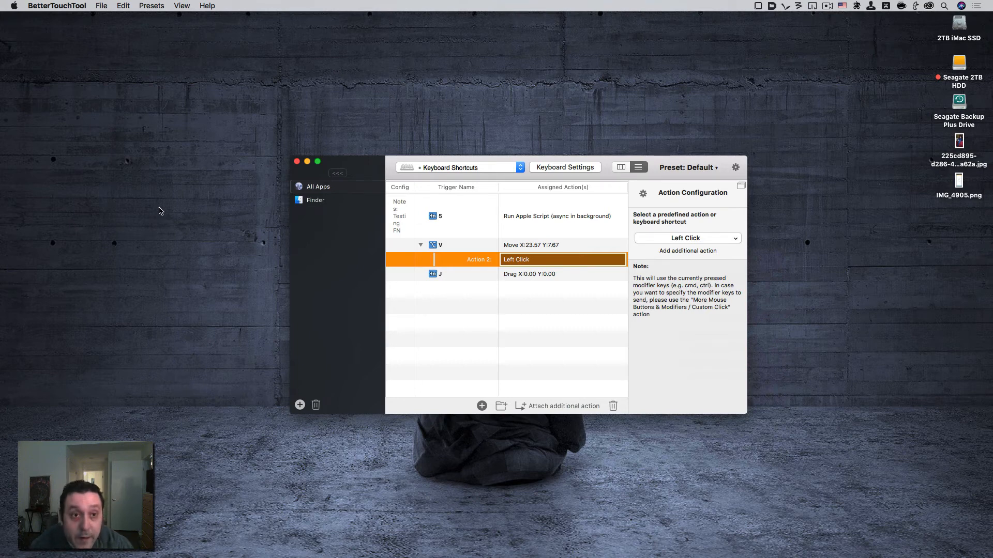
# Open the Apple menu
pyautogui.click(13, 5)
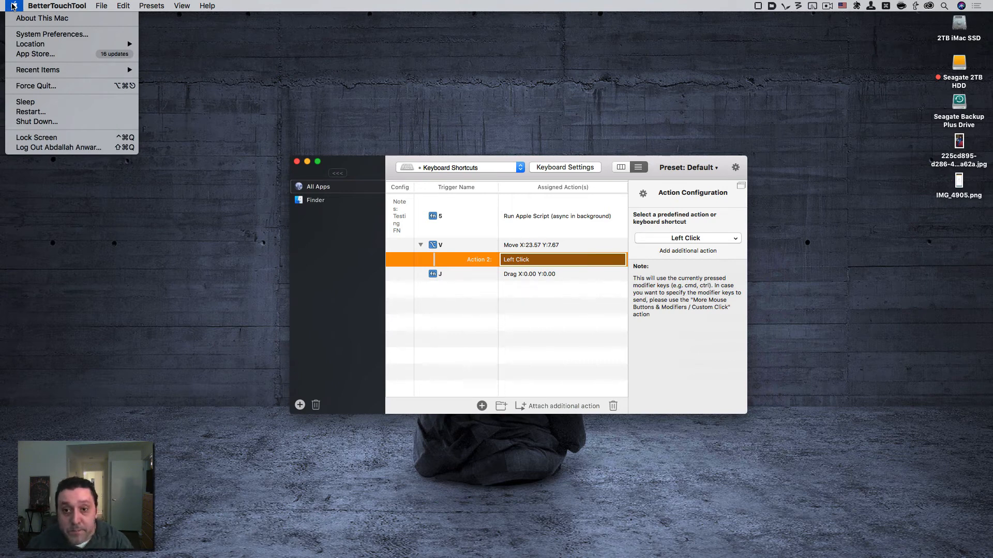
# Close the Apple menu, review the position-recording settings of the Option+V shortcut's mouse move, and leave them without saving
pyautogui.click(13, 6)
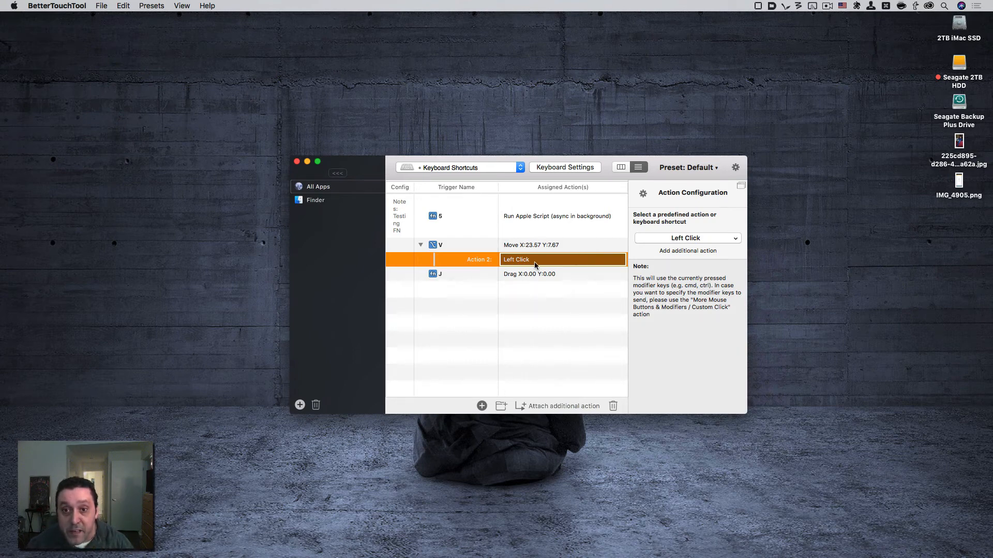
pyautogui.click(523, 246)
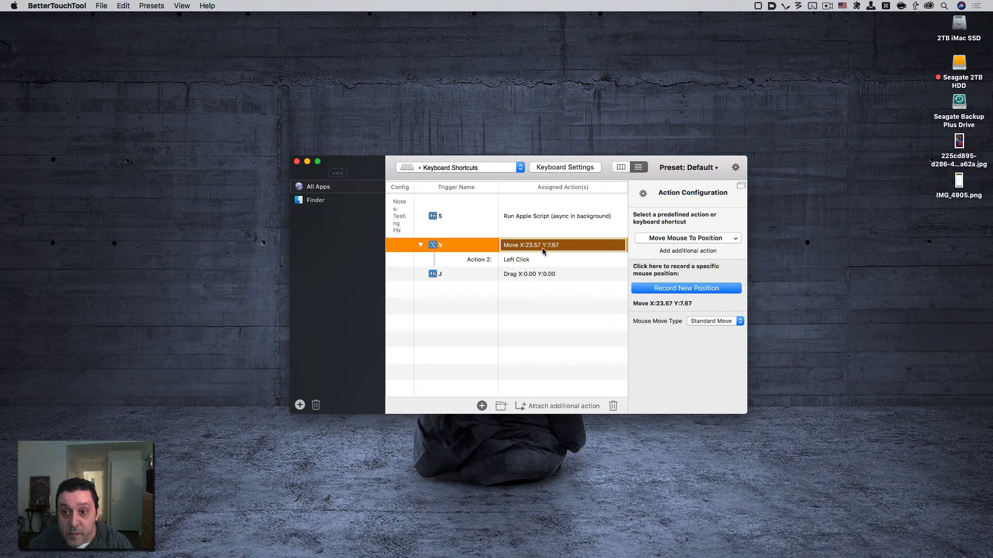
pyautogui.click(693, 292)
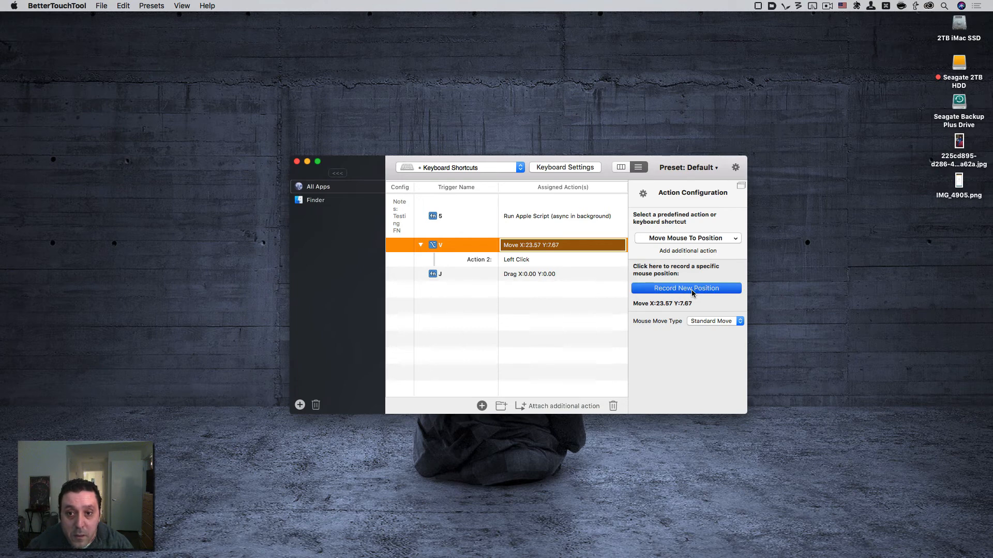
pyautogui.click(692, 293)
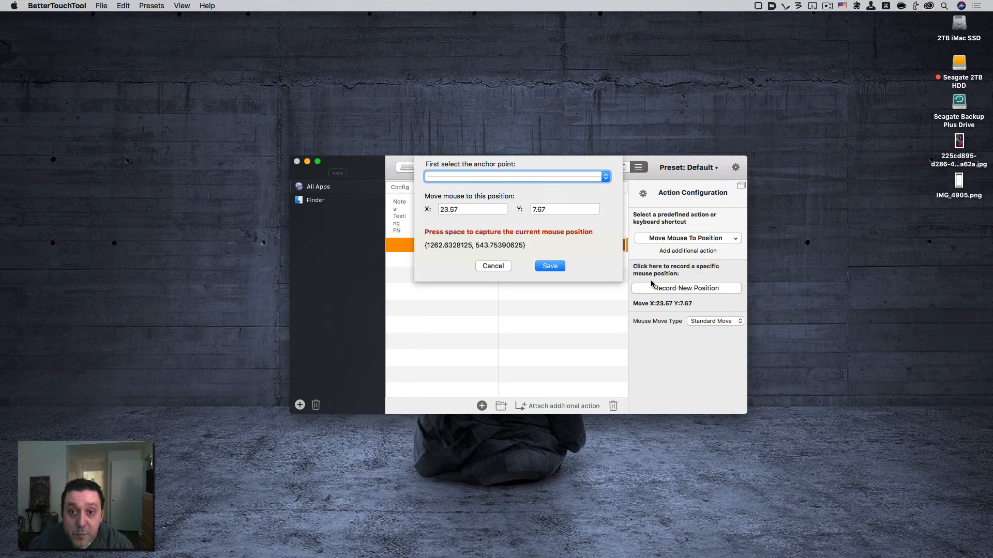
pyautogui.click(486, 270)
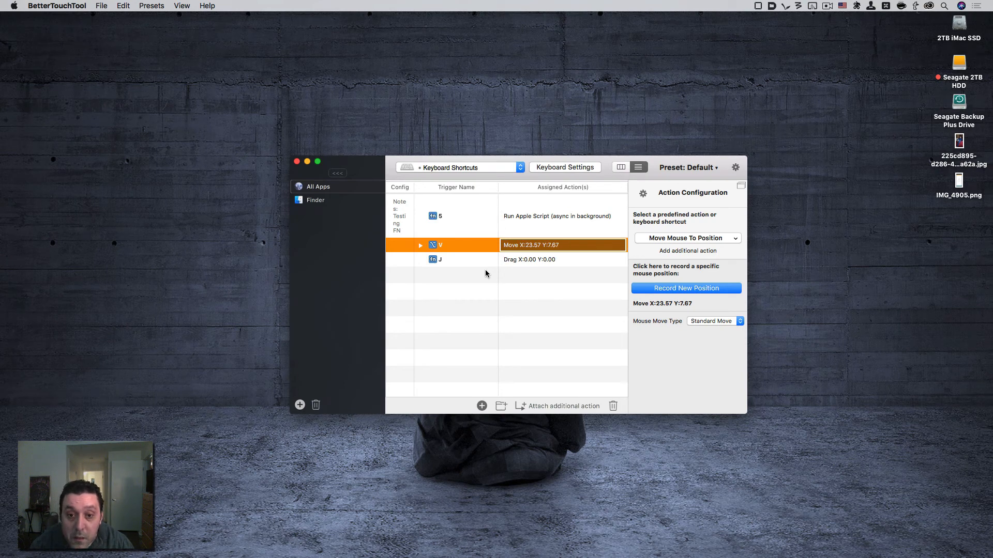
# Switch to Keyboard Maestro and examine the sequence of actions in the Robinhood Daily Screenshot macro
pyautogui.press('super+space')
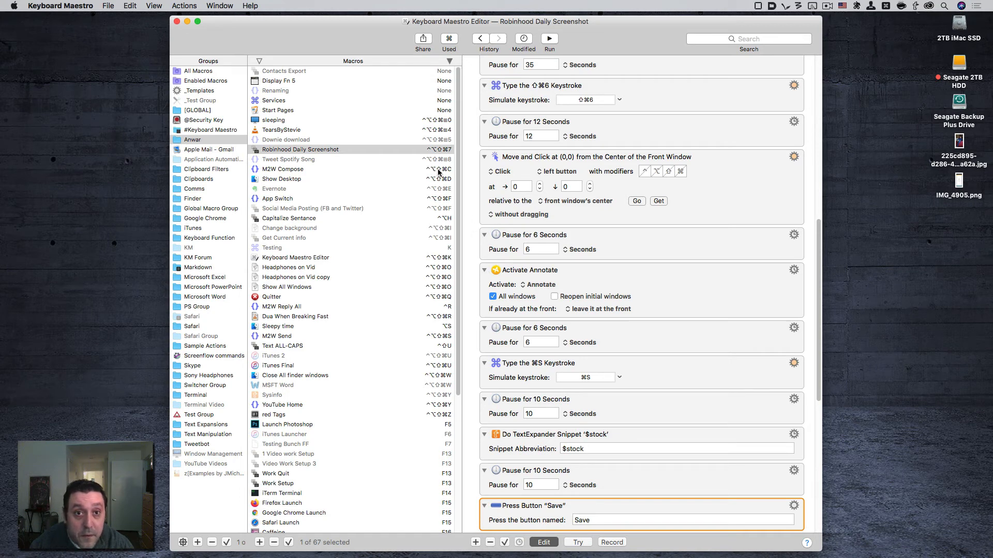
pyautogui.click(342, 151)
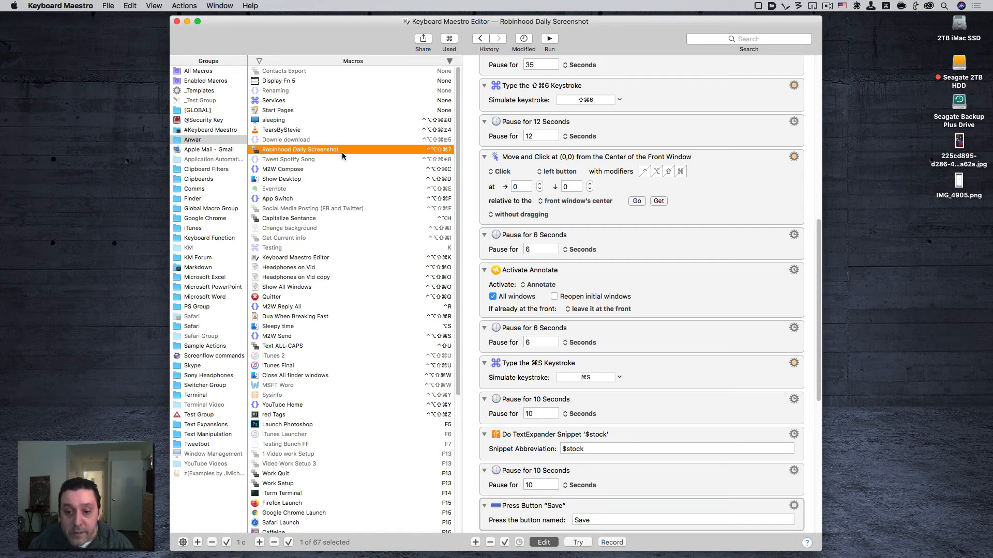
pyautogui.scroll(-2, 613, 447)
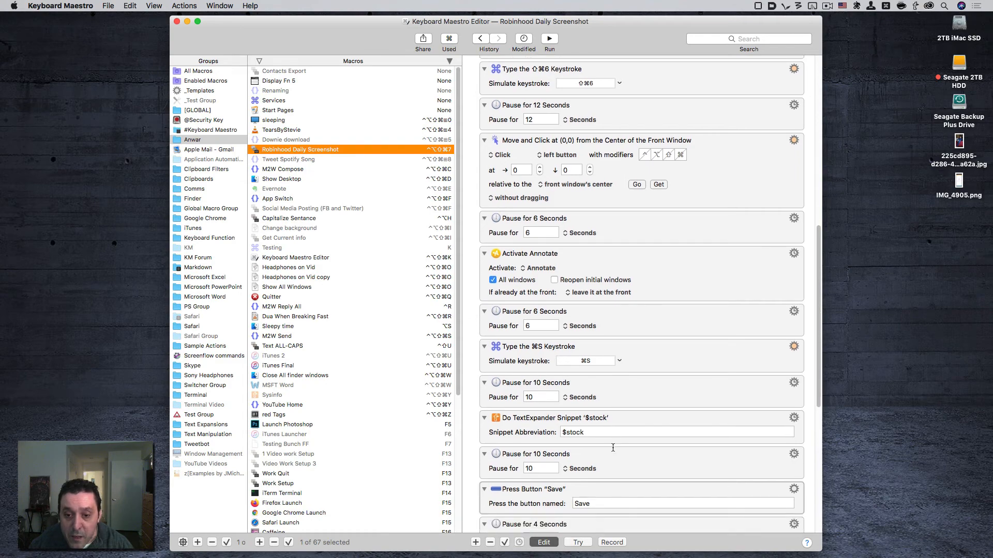
pyautogui.scroll(-8, 609, 432)
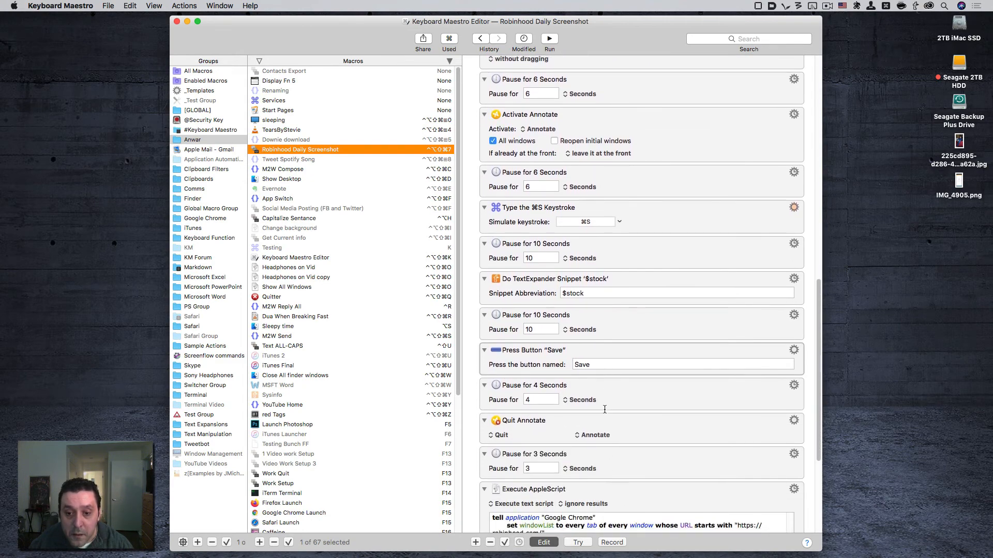
pyautogui.scroll(4, 608, 412)
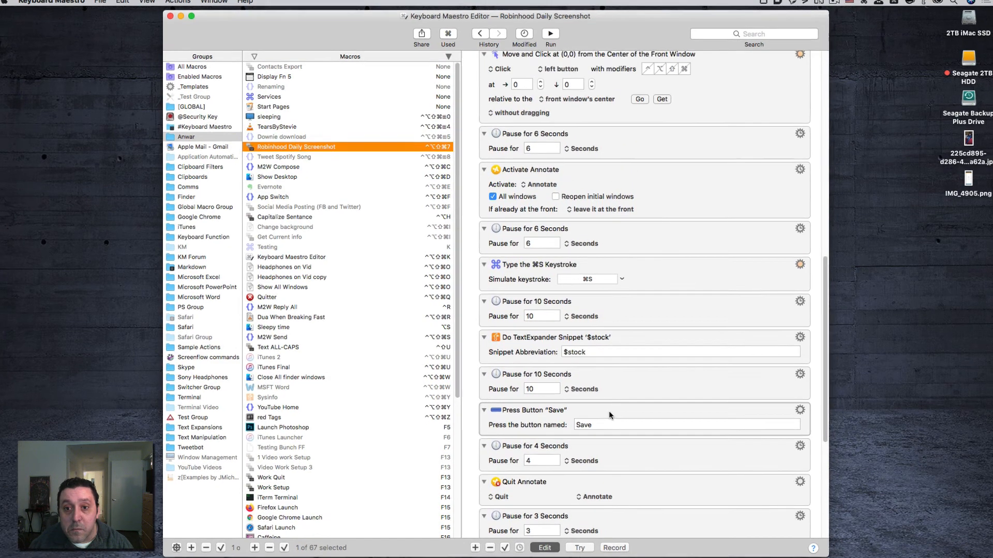
pyautogui.scroll(3, 618, 421)
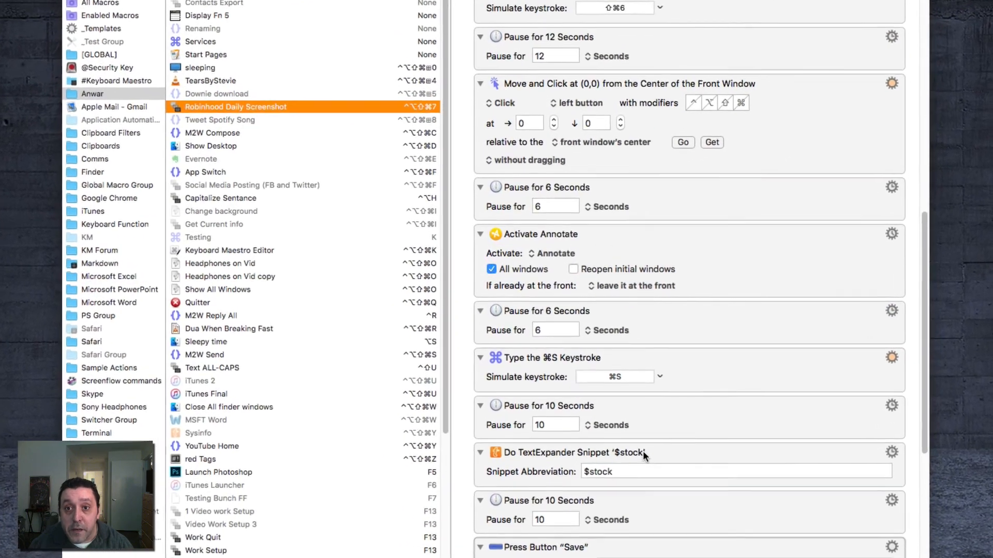